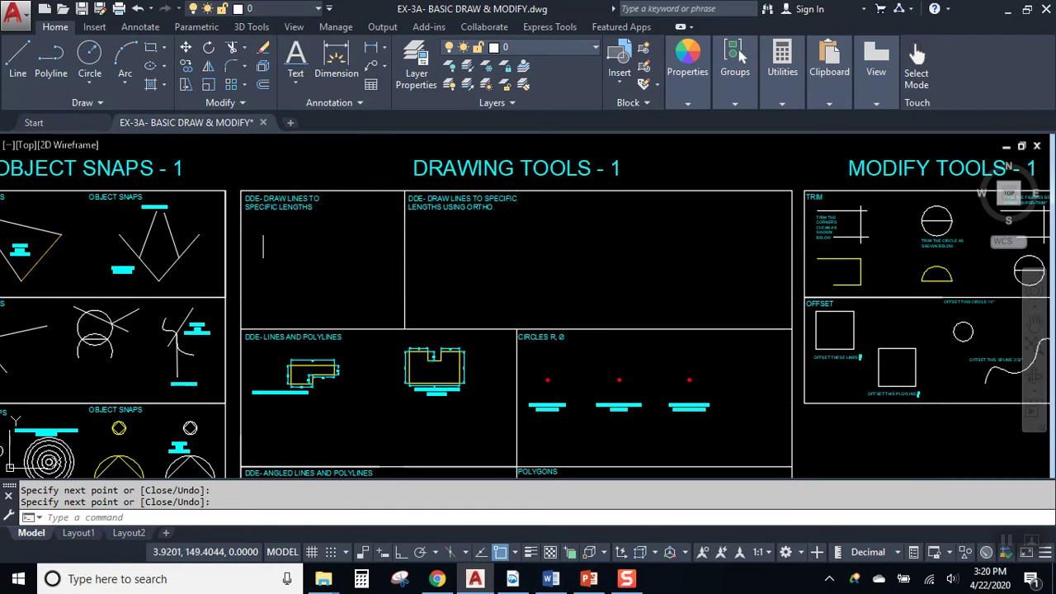
# - Draw a line 5 units long, sloping up to the right, in the "DDE- Draw Lines to Specific Lengths" box
pyautogui.moveTo(338, 219)
pyautogui.mouseDown(button='middle')
pyautogui.moveTo(266, 198)
pyautogui.moveTo(259, 213)
pyautogui.mouseUp(button='middle')
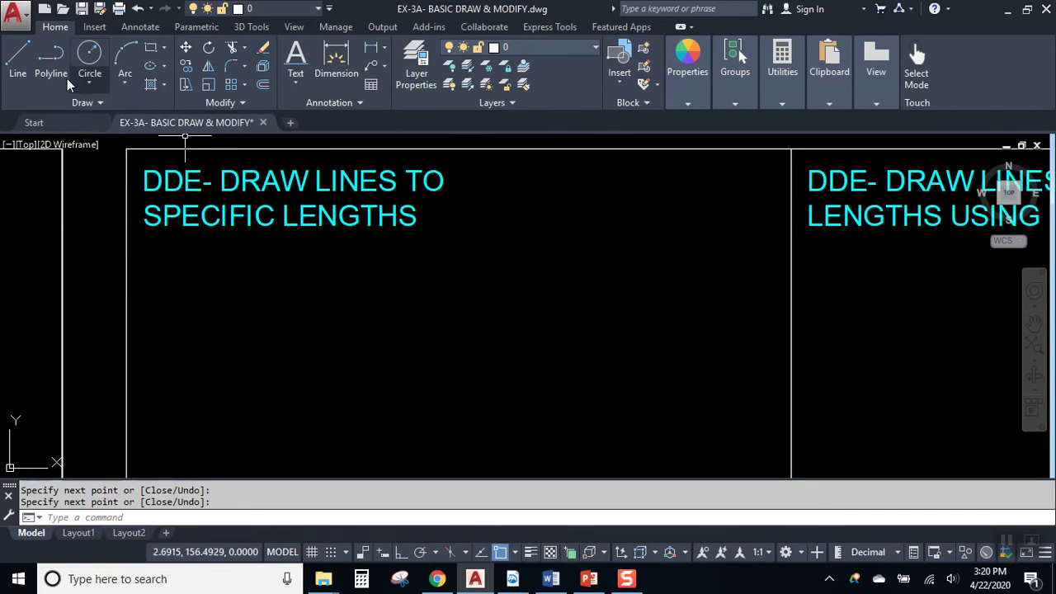
pyautogui.click(19, 59)
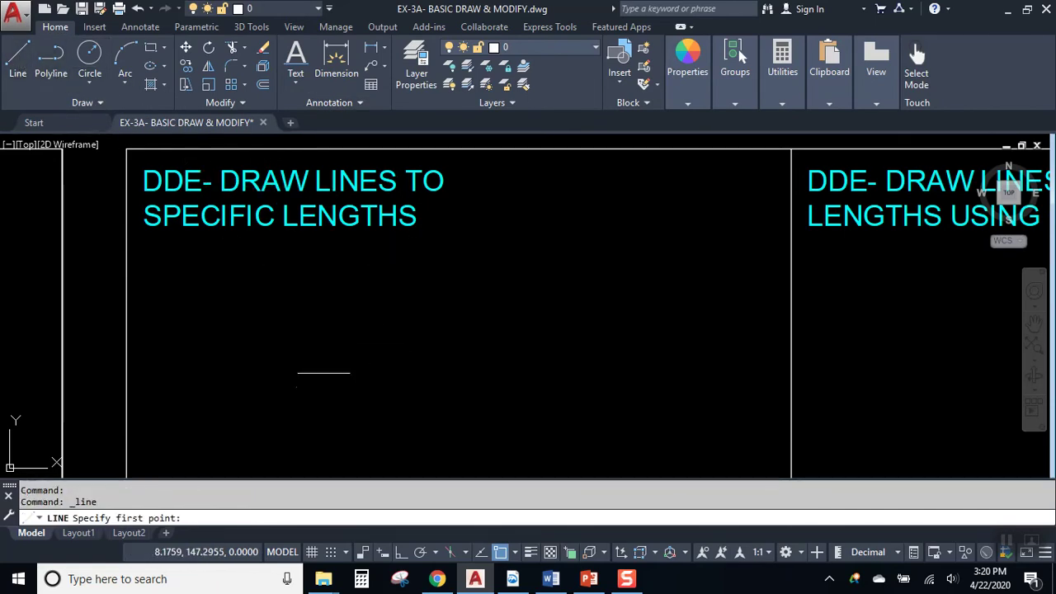
pyautogui.click(347, 407)
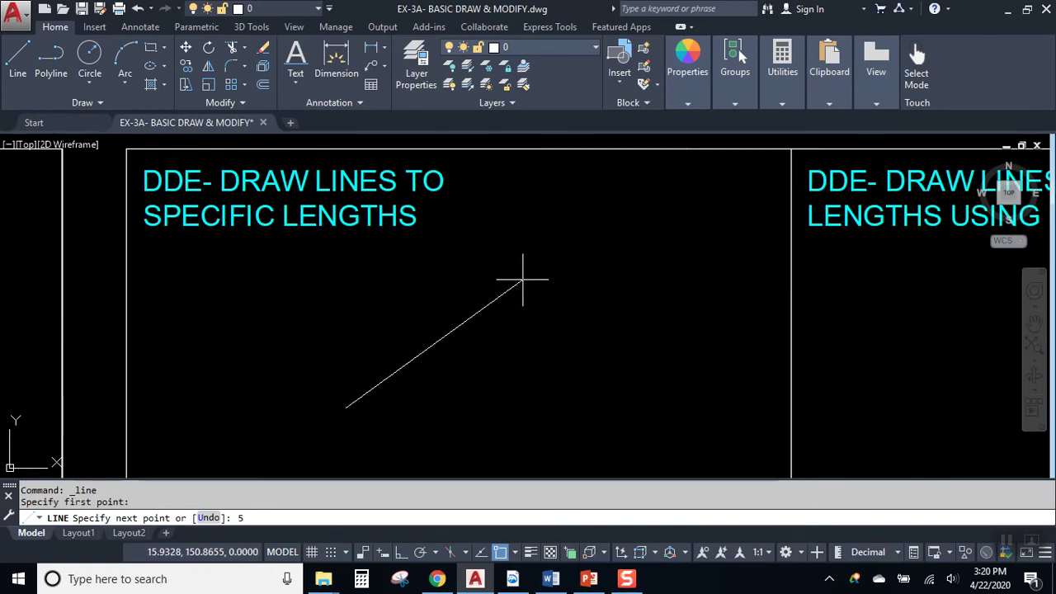
pyautogui.press('Return')
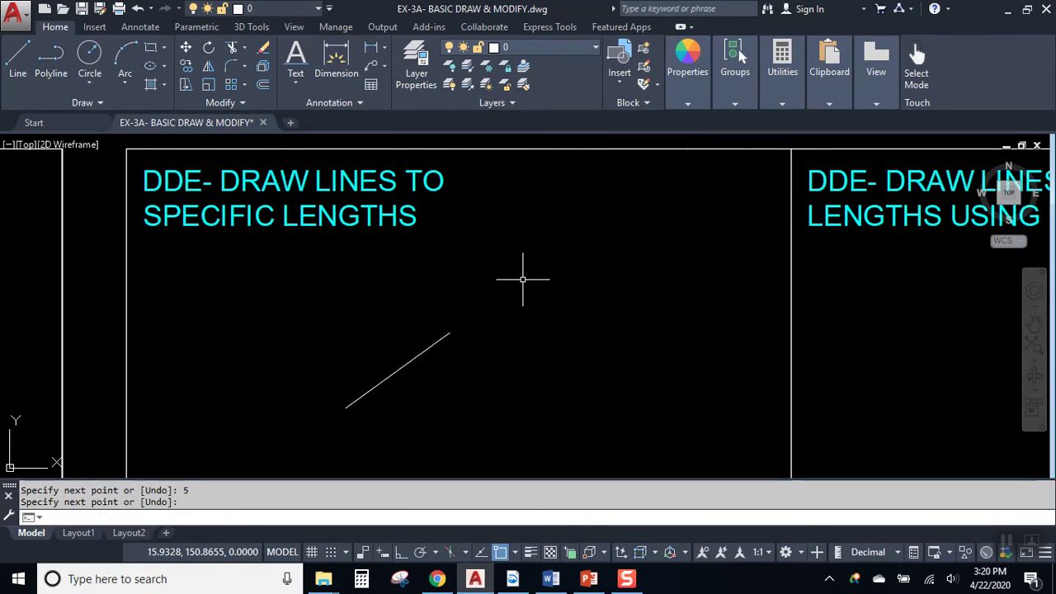
# - Add an aligned dimension above the sloping 5-unit line to check its length
pyautogui.scroll(2, 372, 371)
pyautogui.moveTo(372, 377); pyautogui.dragTo(433, 303, button='middle')
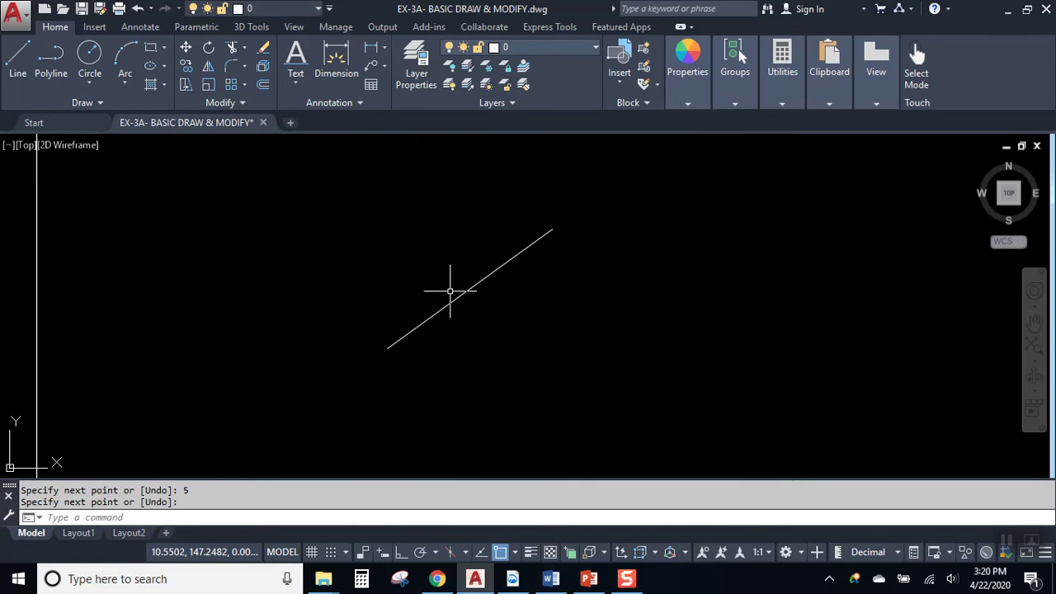
pyautogui.click(338, 57)
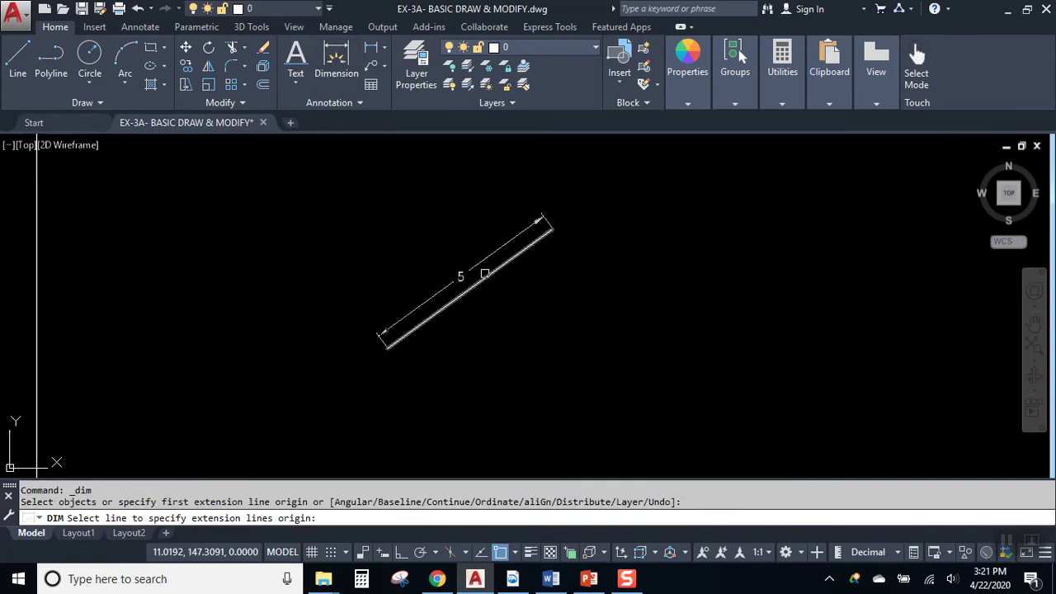
pyautogui.click(484, 278)
pyautogui.click(462, 231)
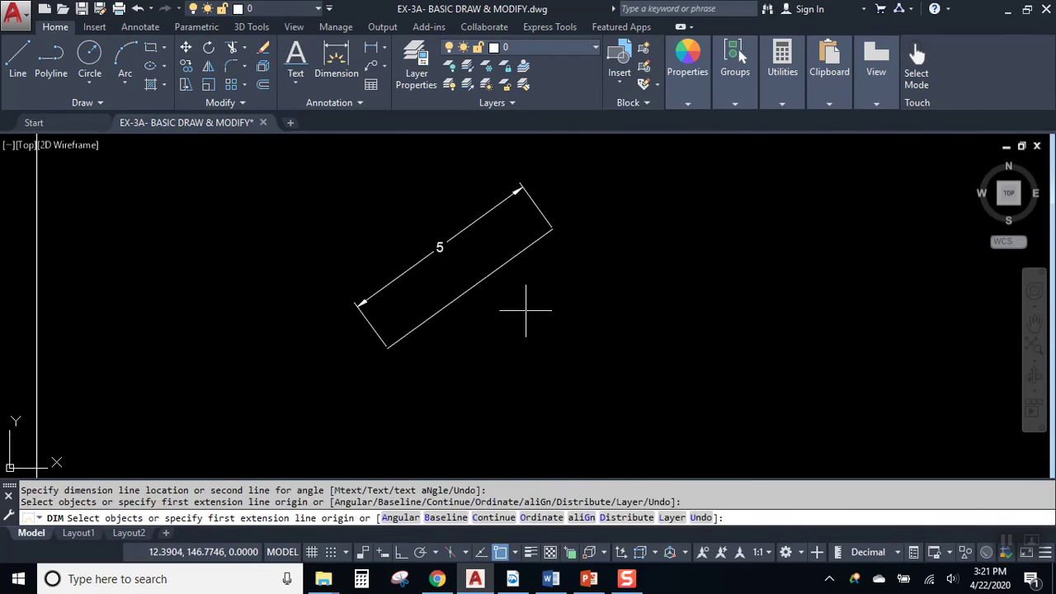
pyautogui.press('Escape')
# - Delete the aligned dimension from the 5-unit line, keeping the line itself
pyautogui.click(485, 208)
pyautogui.click(479, 231)
pyautogui.press('Delete')
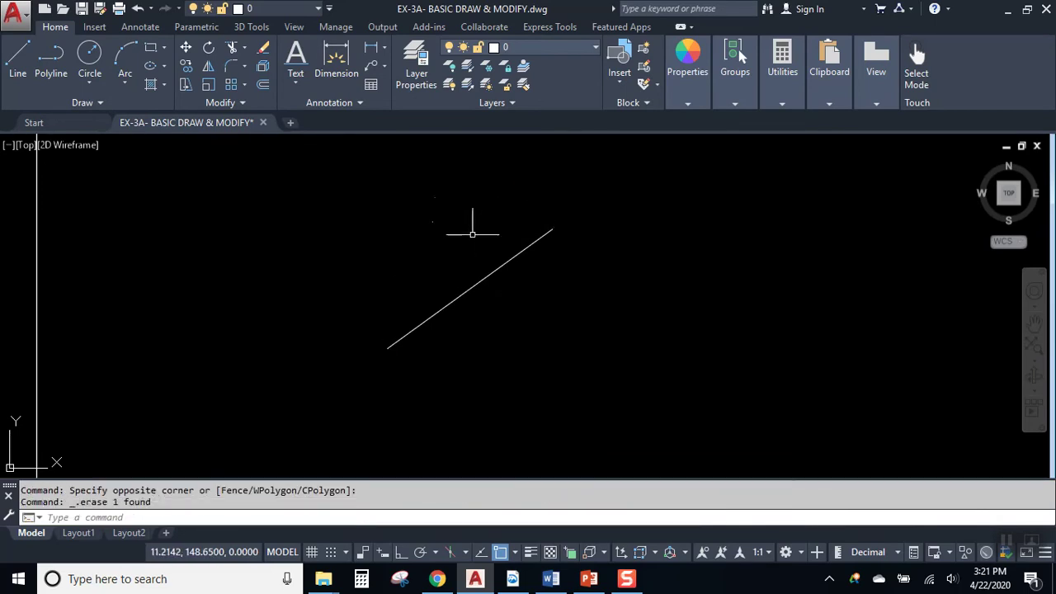
# - Draw a line 8 units long, rising gently beside the first line, and place an aligned dimension above it
pyautogui.click(28, 50)
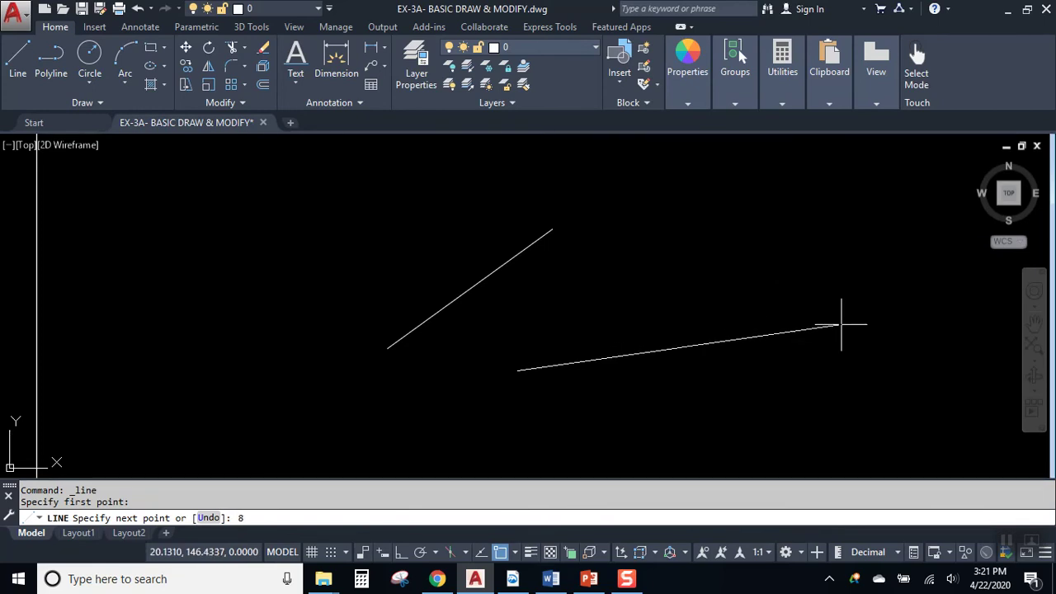
pyautogui.press('Return')
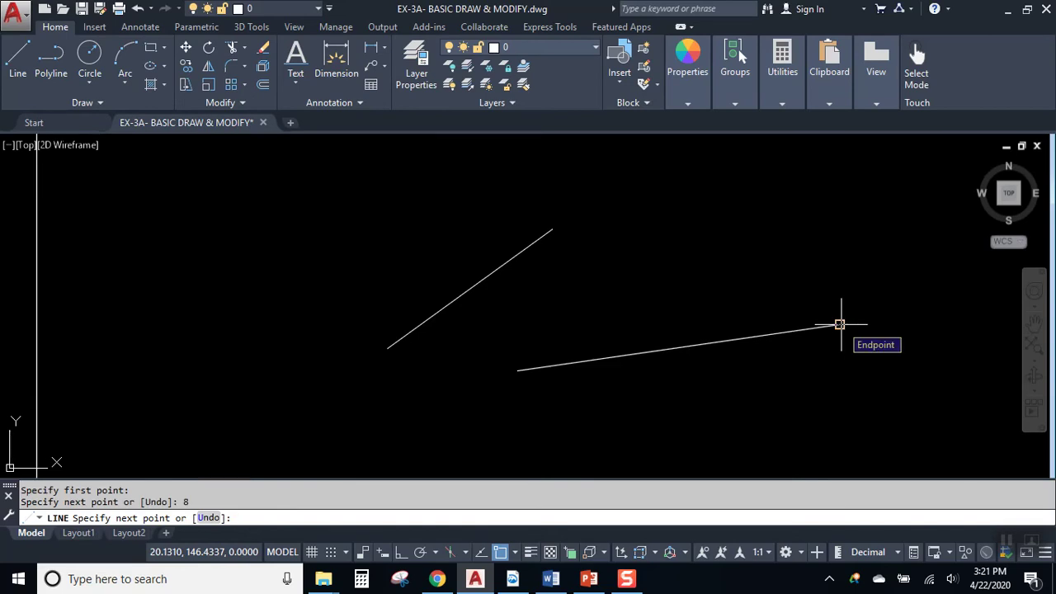
pyautogui.press('Return')
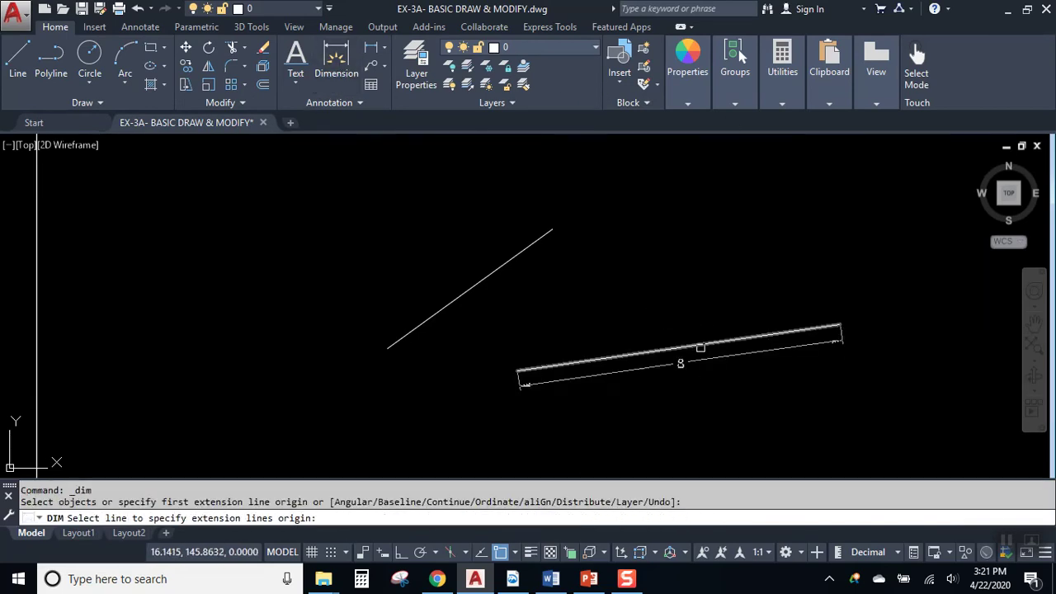
pyautogui.click(700, 347)
pyautogui.click(673, 307)
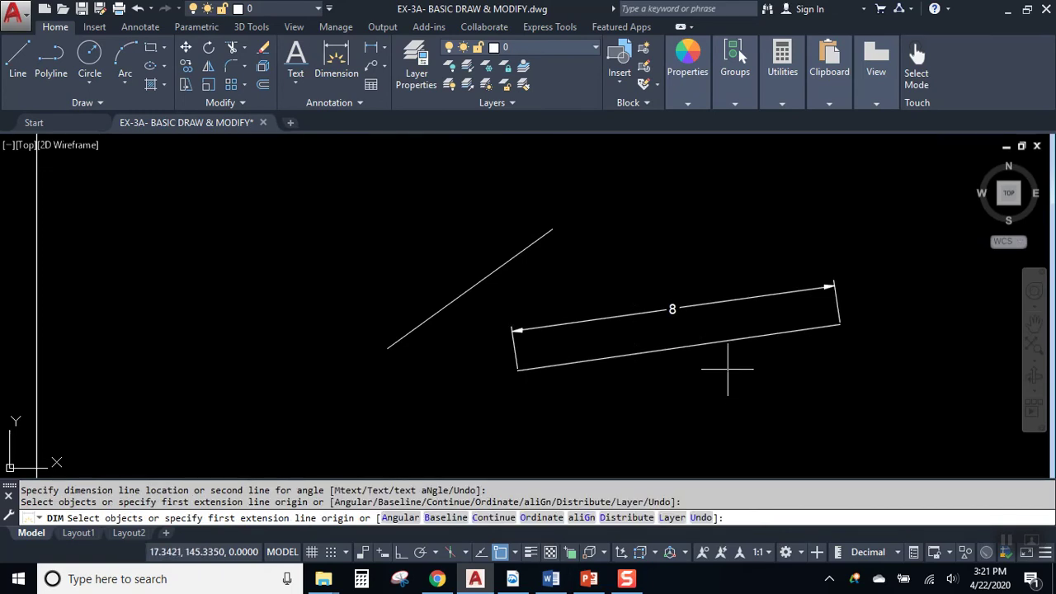
pyautogui.press('Escape')
# - Draw a line 4 units long, sloping down to the right of its start, beyond the first line's upper left, and dimension it
pyautogui.click(17, 57)
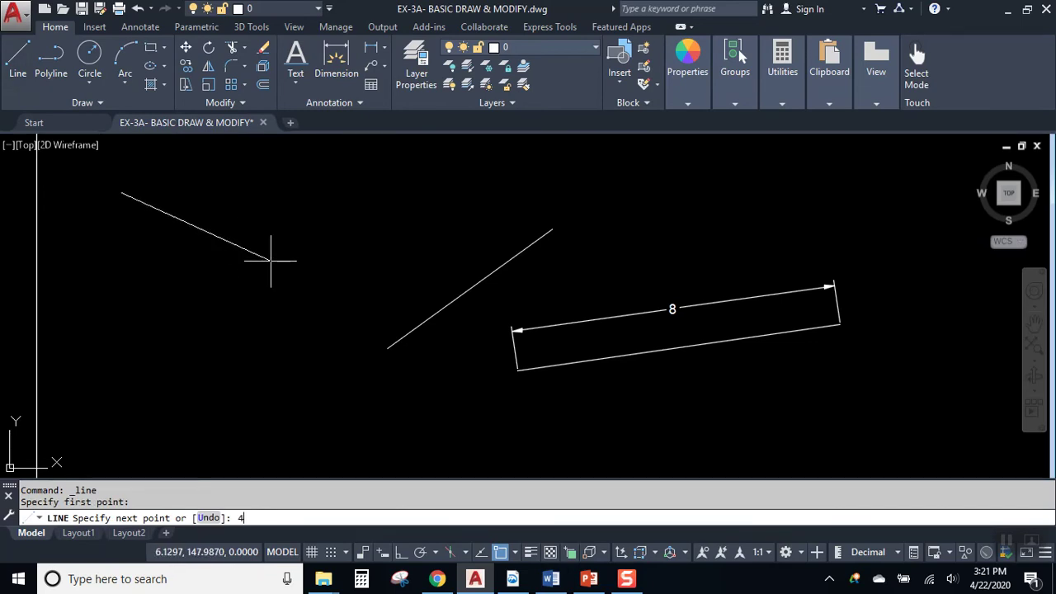
pyautogui.press('Return')
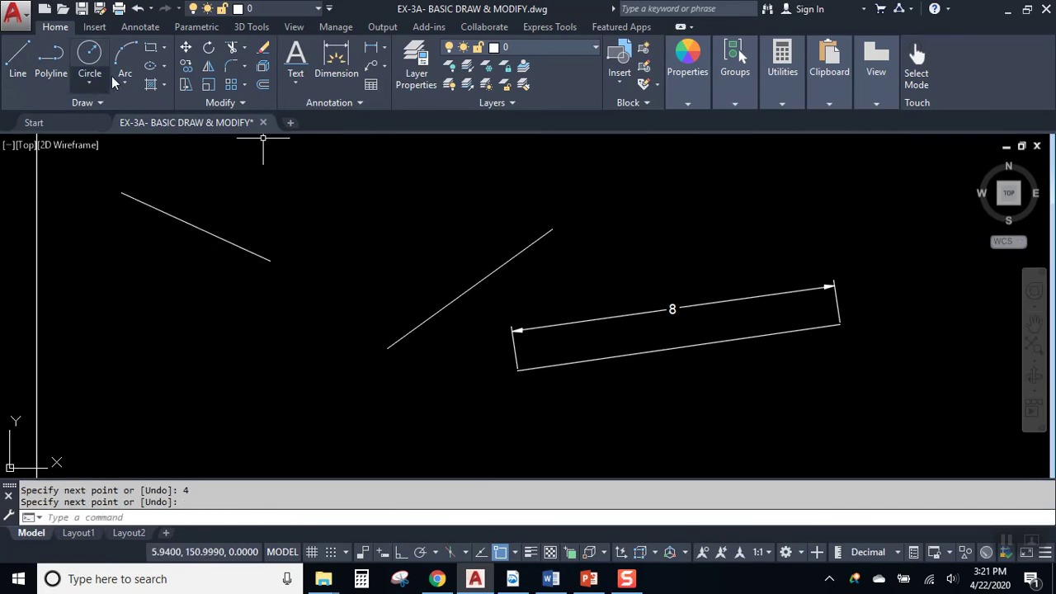
pyautogui.click(336, 58)
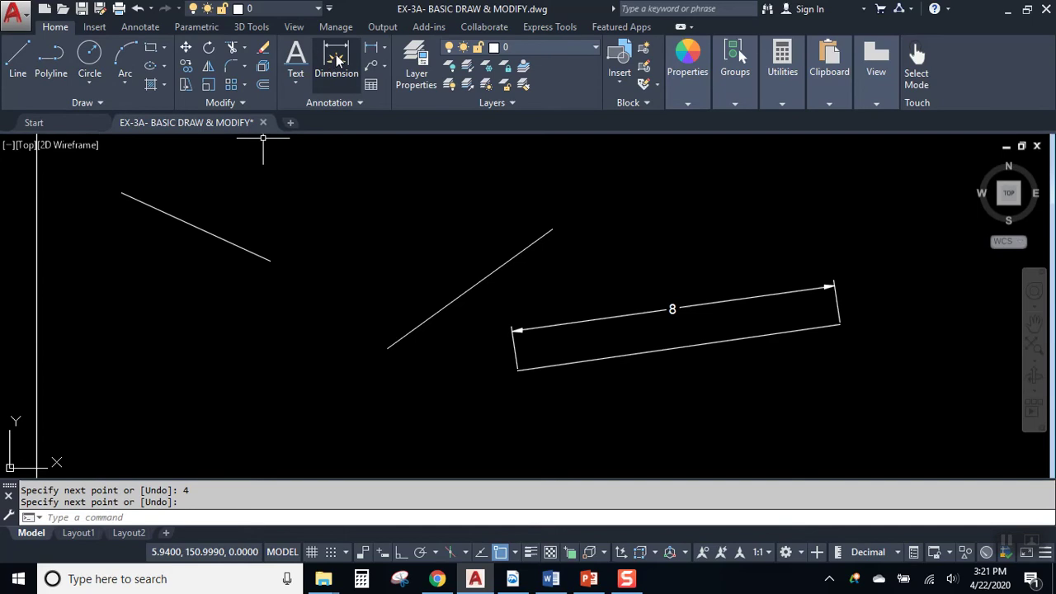
pyautogui.click(182, 220)
pyautogui.click(203, 193)
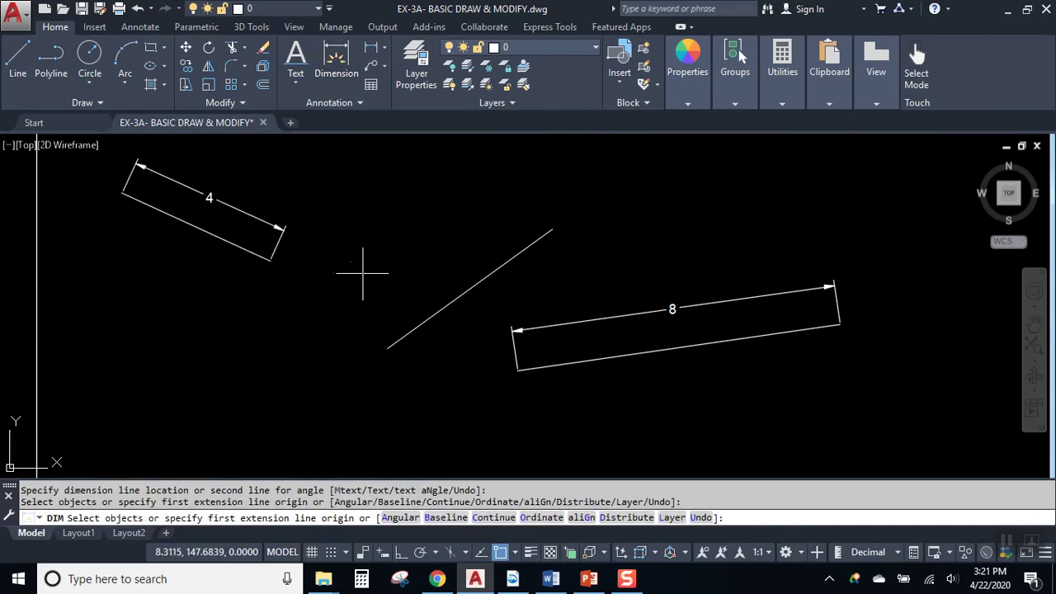
pyautogui.moveTo(496, 298); pyautogui.dragTo(406, 329, button='middle')
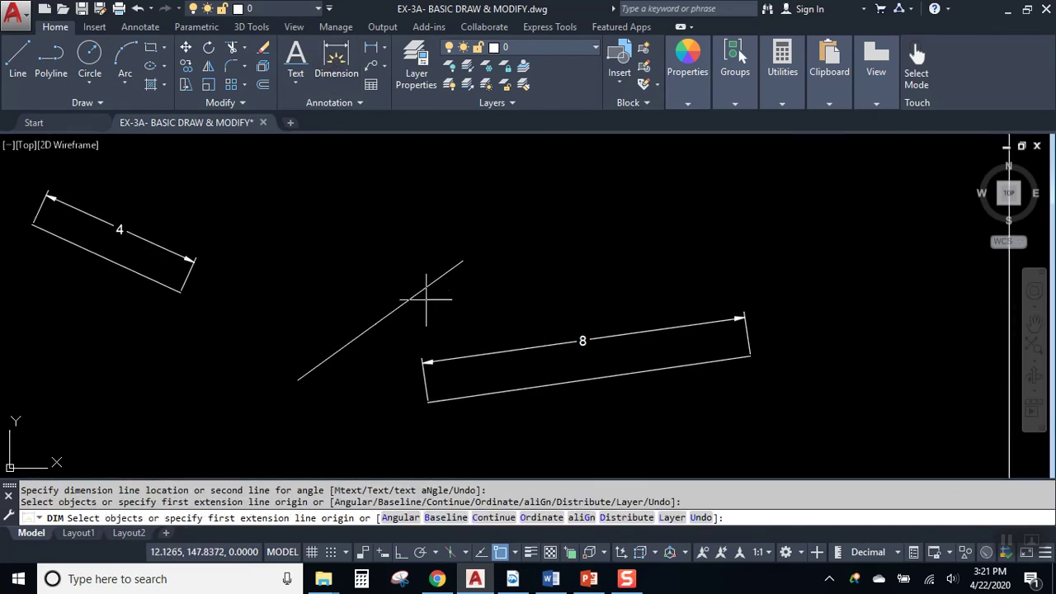
pyautogui.press('Return')
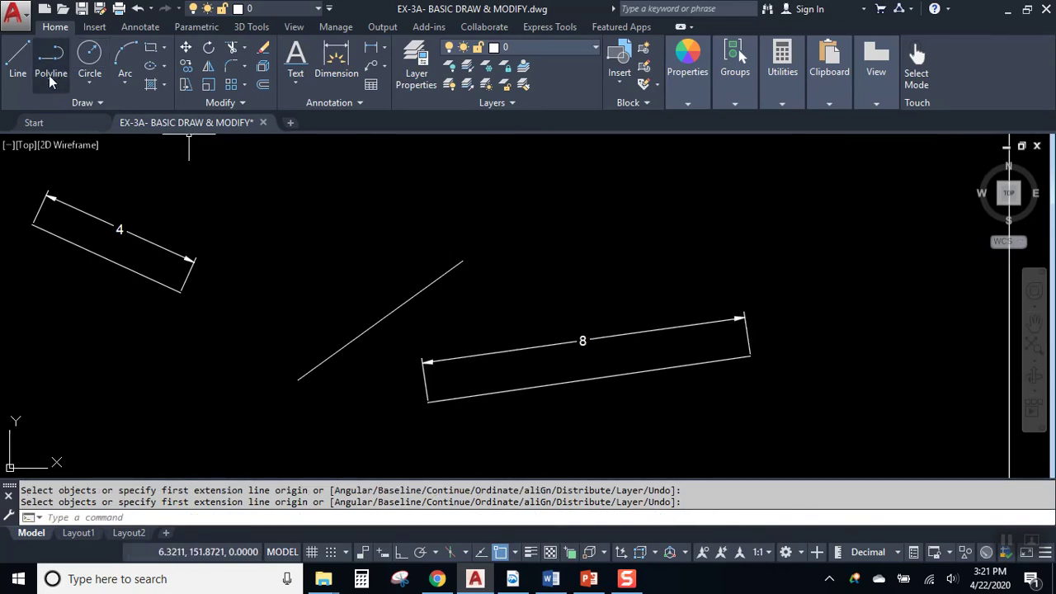
pyautogui.click(23, 63)
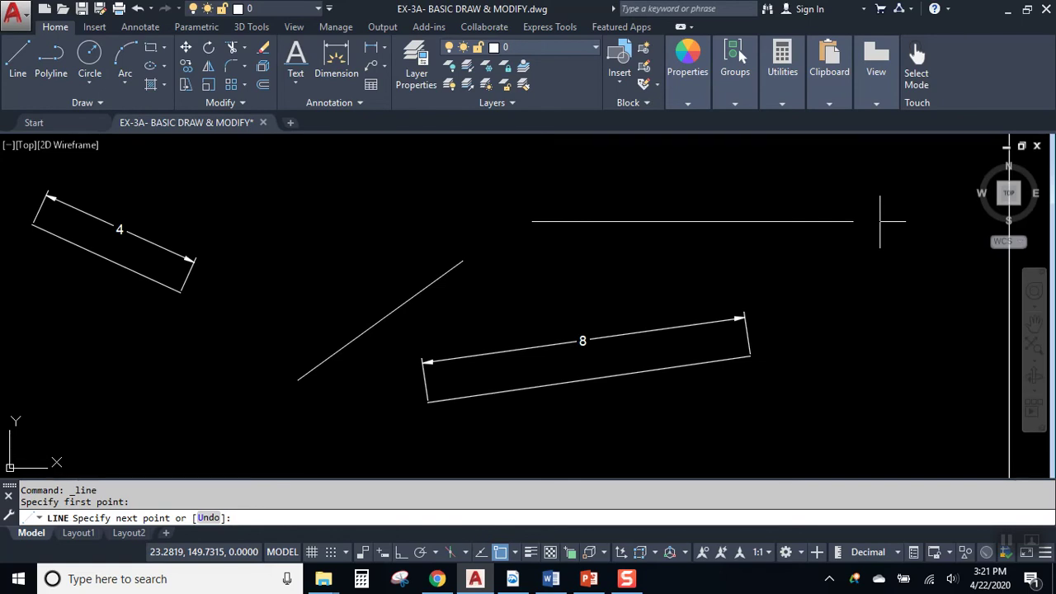
pyautogui.scroll(2, 880, 220)
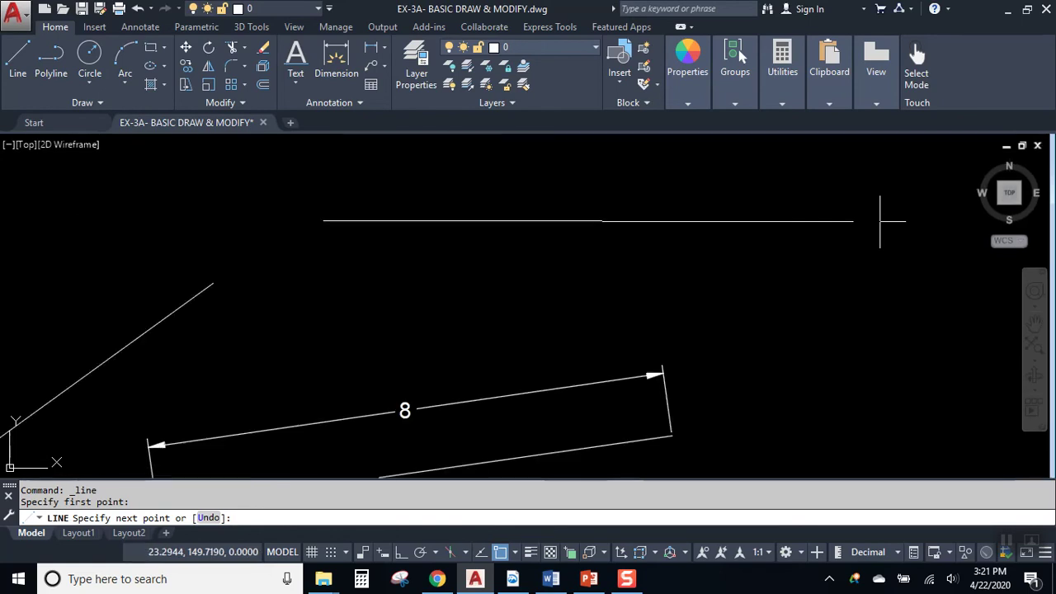
pyautogui.scroll(2, 880, 221)
pyautogui.scroll(-2, 879, 221)
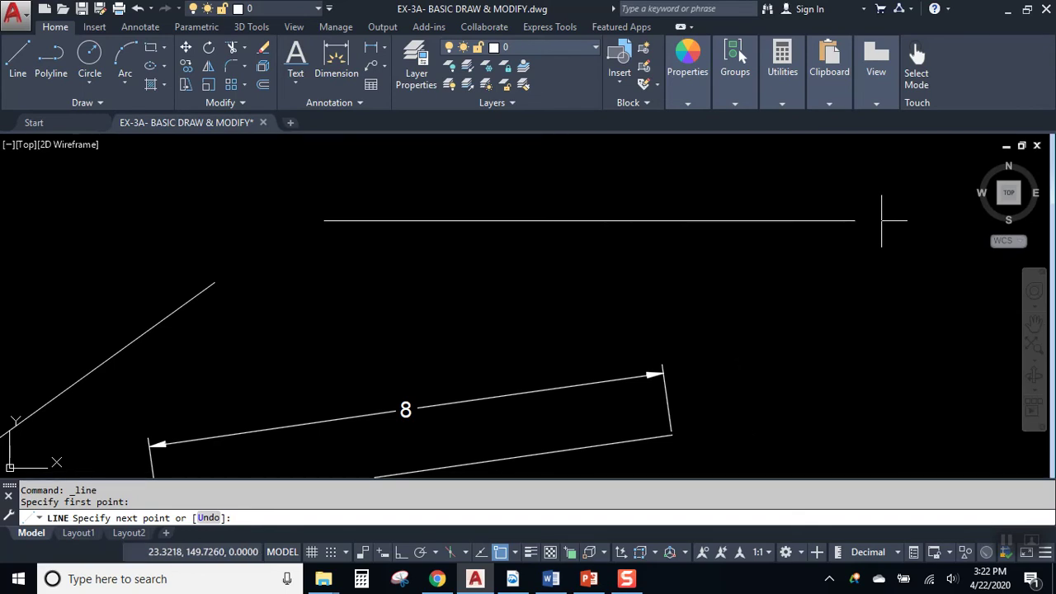
pyautogui.scroll(2, 881, 220)
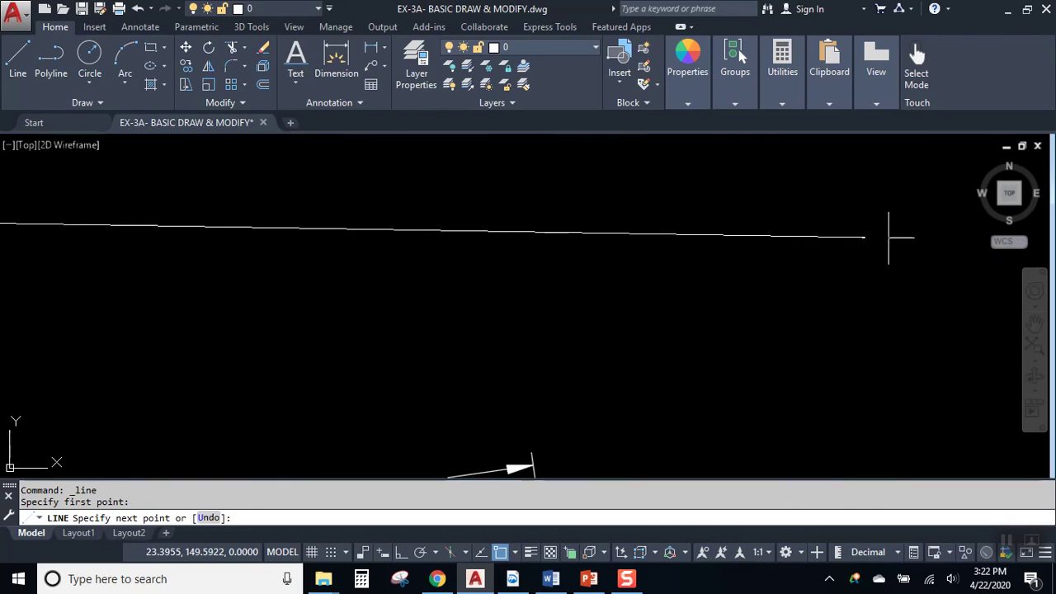
pyautogui.scroll(-3, 892, 228)
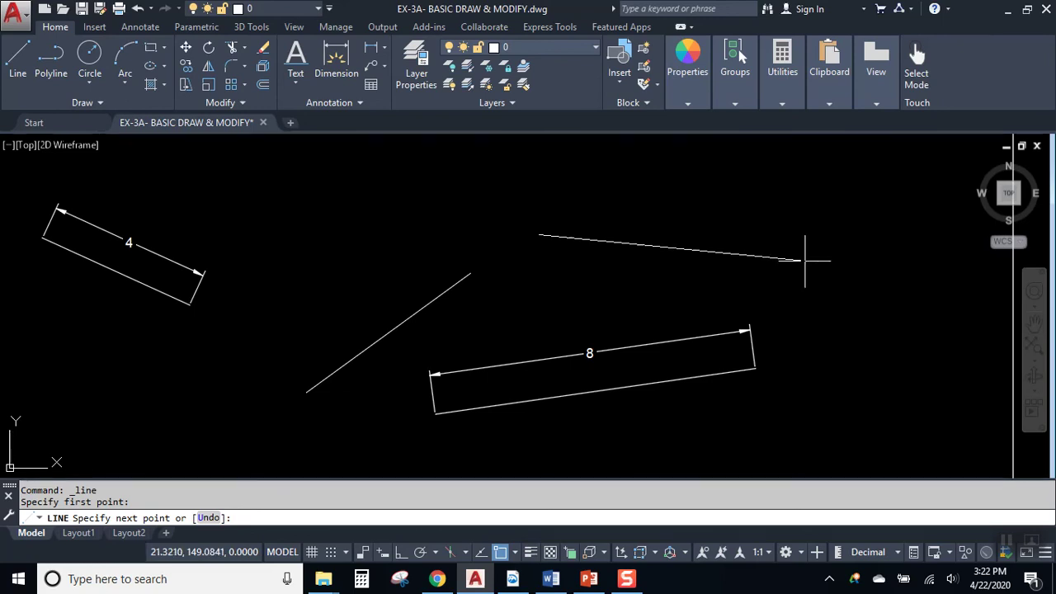
pyautogui.press('Escape')
# - Draw a line 10 units long, sloping slightly downward to the right, below the 8-unit line
pyautogui.scroll(-4, 639, 275)
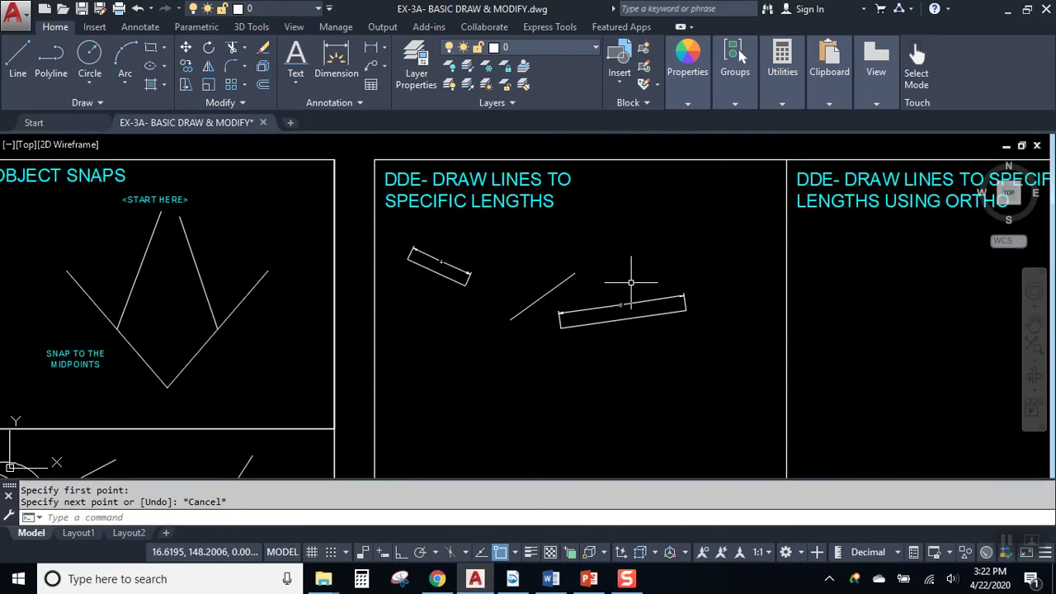
pyautogui.moveTo(642, 265); pyautogui.dragTo(419, 247, button='middle')
pyautogui.scroll(4, 370, 299)
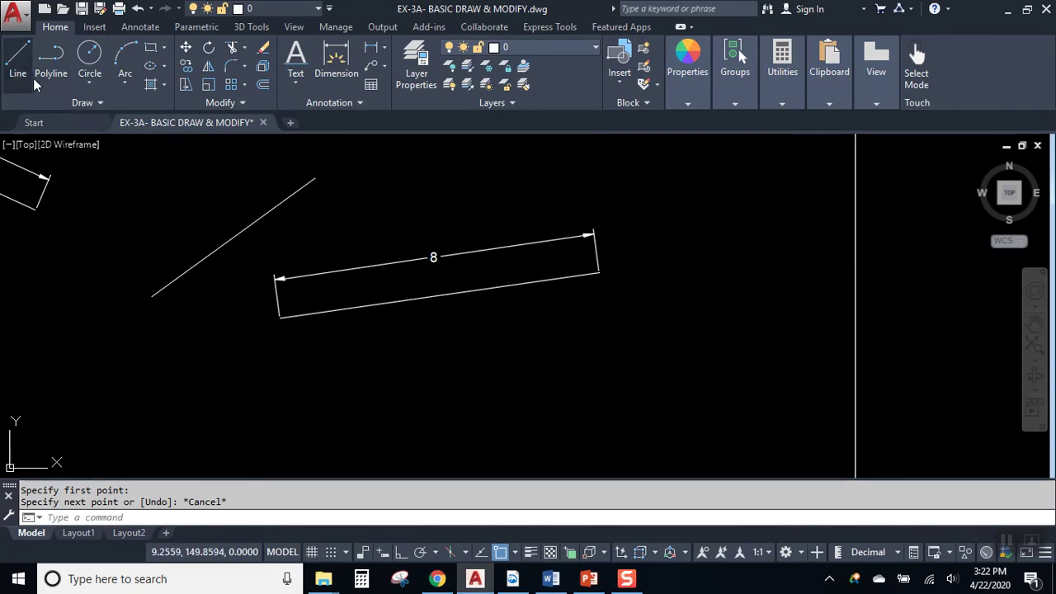
pyautogui.click(18, 56)
pyautogui.click(172, 388)
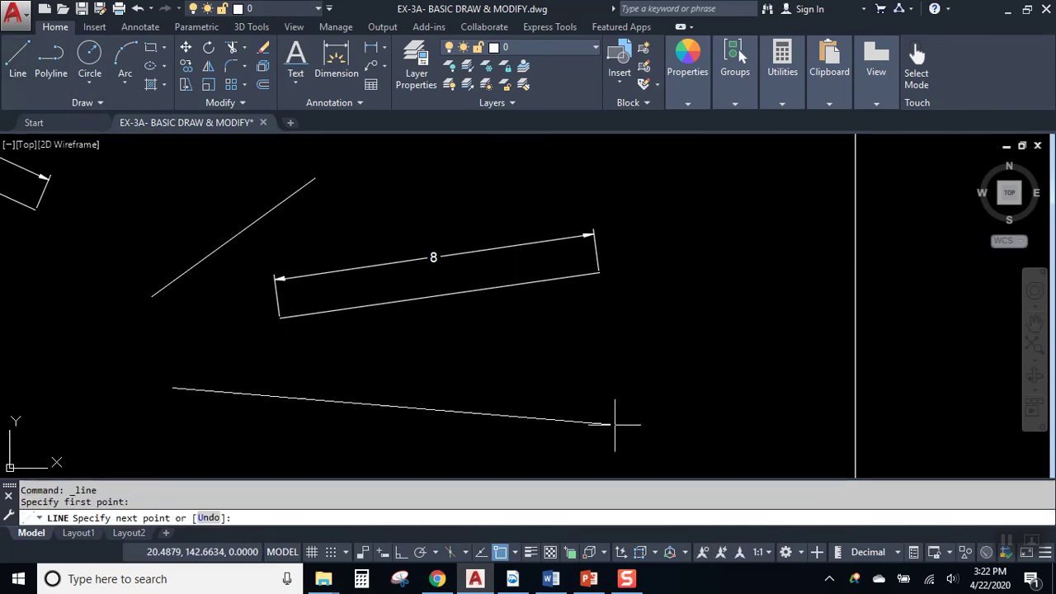
pyautogui.write('10')
pyautogui.press('Return')
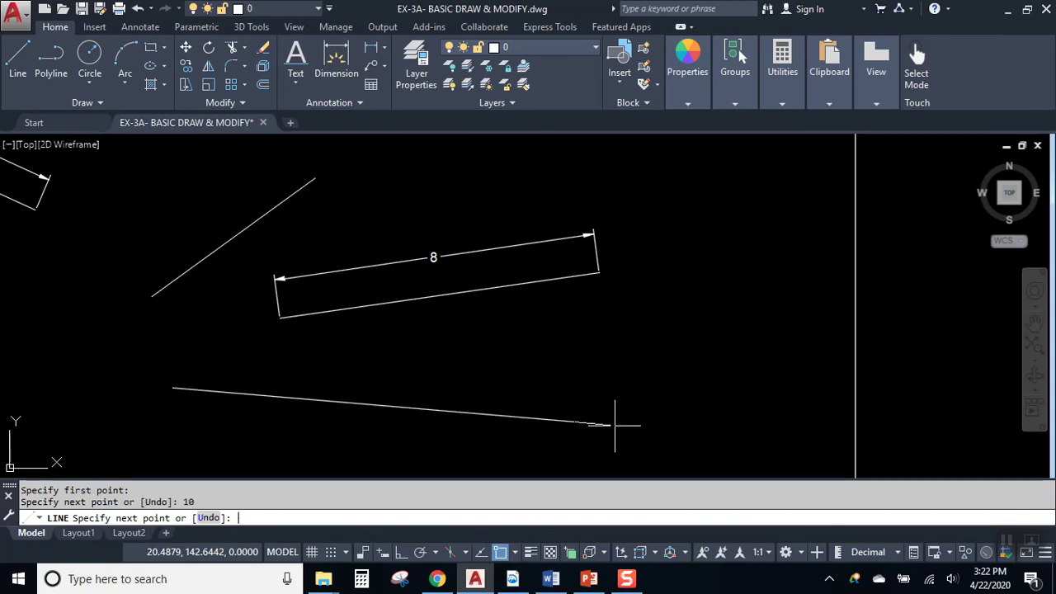
pyautogui.write('V')
pyautogui.press('Escape')
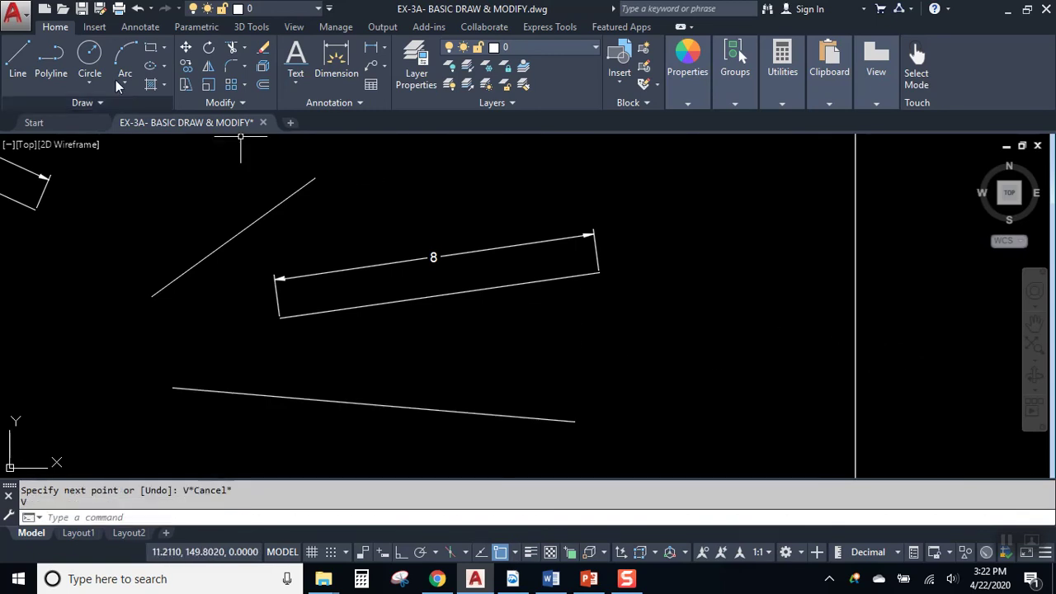
# - Place an aligned dimension above the 10-unit line
pyautogui.click(336, 64)
pyautogui.click(335, 402)
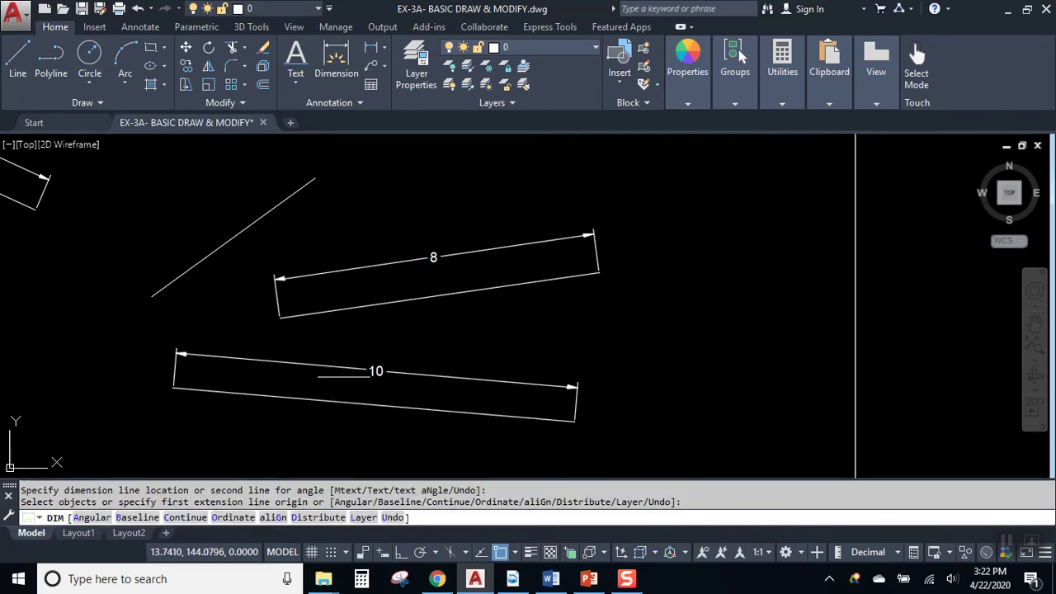
pyautogui.click(425, 372)
pyautogui.press('Escape')
# - Turn on Ortho mode to restrict the cursor to horizontal and vertical directions
pyautogui.moveTo(663, 354)
pyautogui.mouseDown(button='middle')
pyautogui.moveTo(487, 288)
pyautogui.moveTo(373, 284)
pyautogui.mouseUp(button='middle')
pyautogui.scroll(-2, 502, 292)
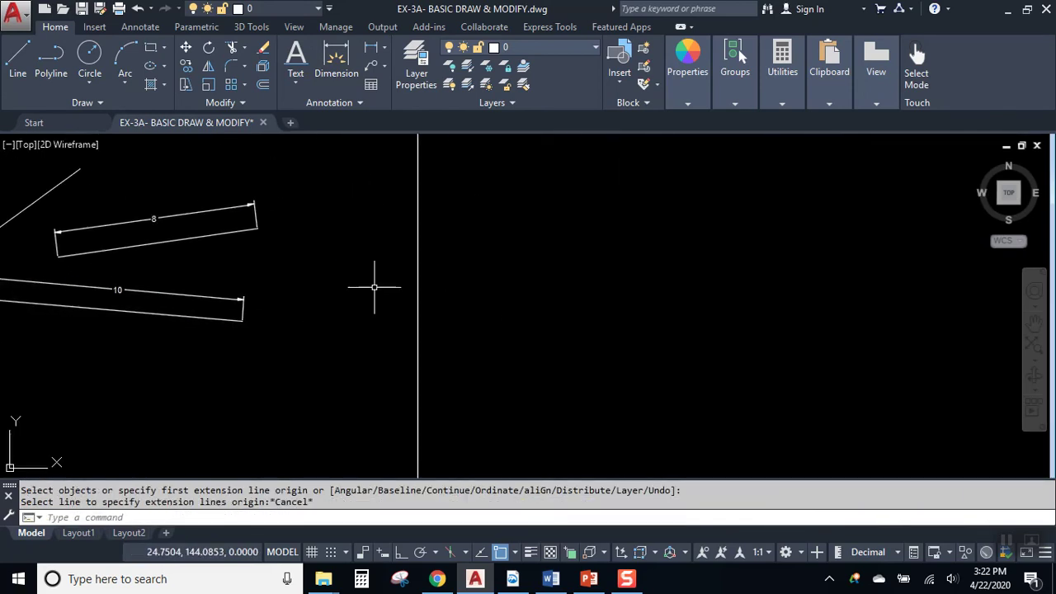
pyautogui.click(402, 559)
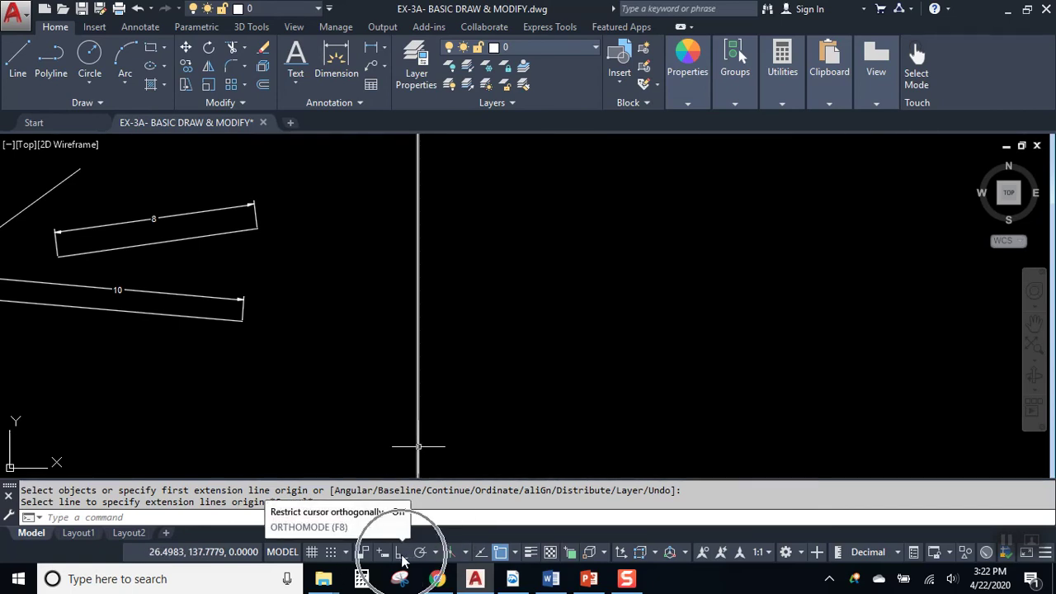
pyautogui.press('Escape')
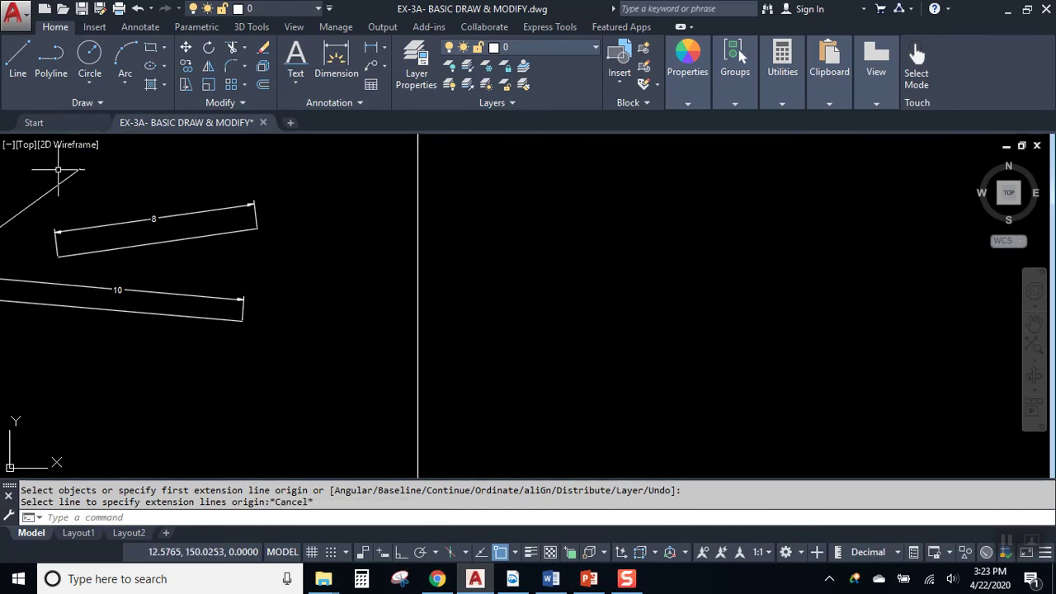
pyautogui.click(400, 553)
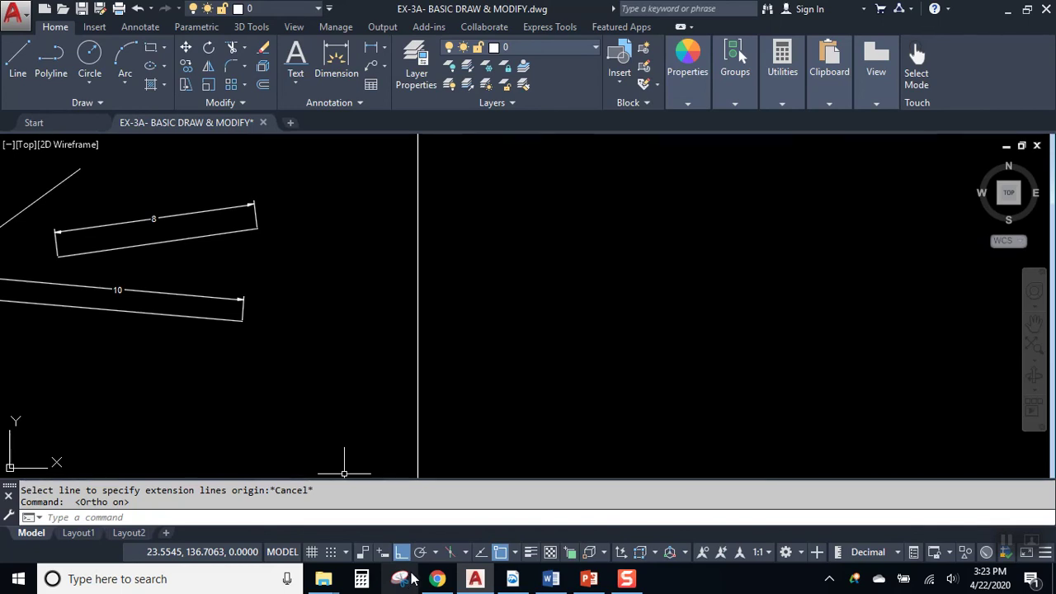
pyautogui.press('F8')
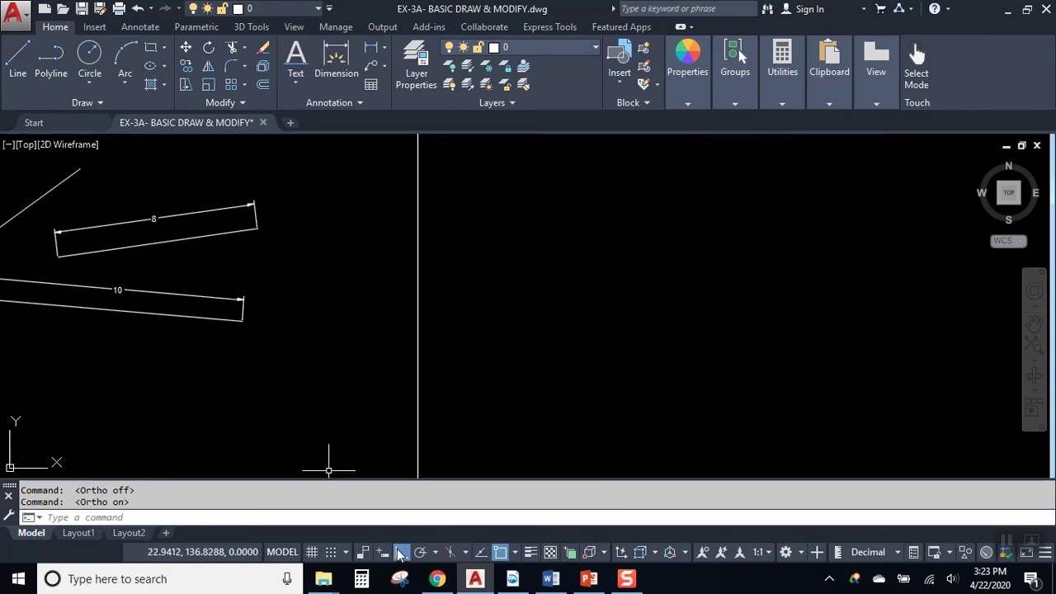
# - Start a line with its first point below the title in the "DDE- Draw Lines to Specific Lengths Using Ortho" box
pyautogui.click(18, 58)
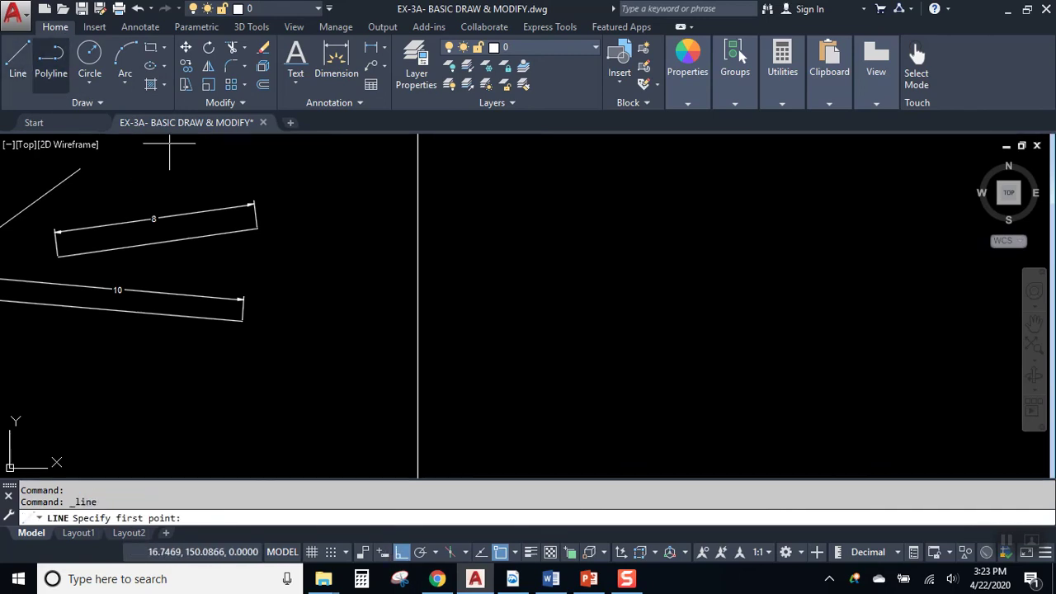
pyautogui.scroll(-2, 532, 237)
pyautogui.moveTo(528, 265); pyautogui.dragTo(404, 423, button='middle')
pyautogui.scroll(-2, 445, 358)
pyautogui.moveTo(441, 354); pyautogui.dragTo(326, 273, button='middle')
pyautogui.scroll(2, 326, 273)
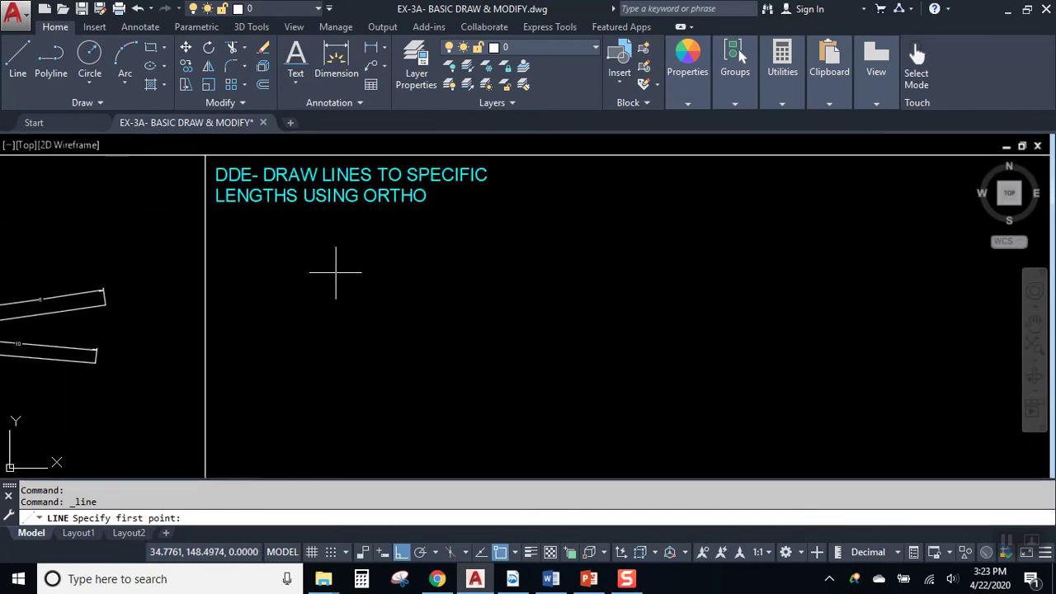
pyautogui.click(336, 272)
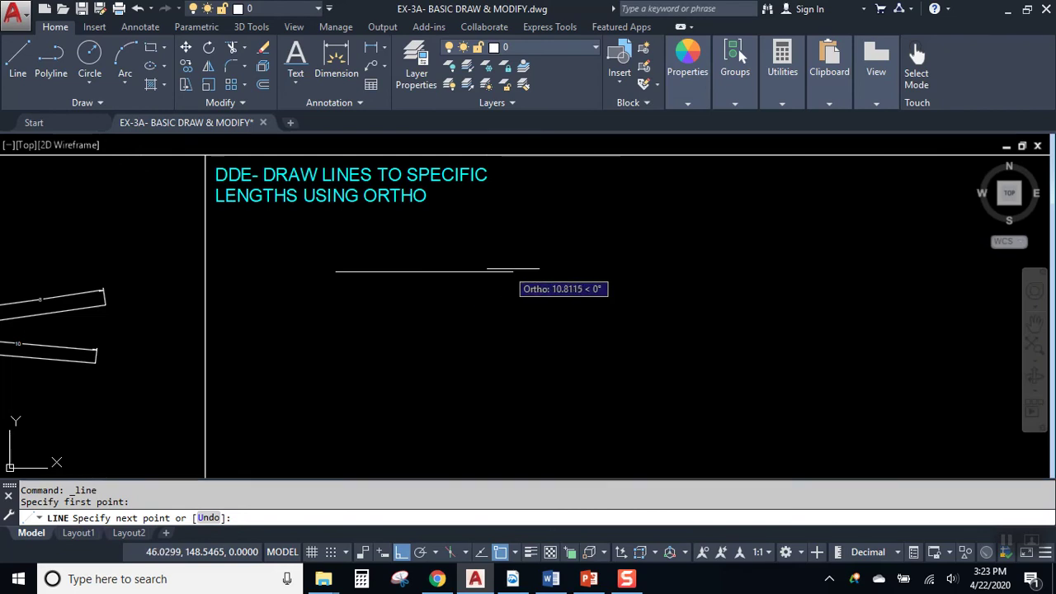